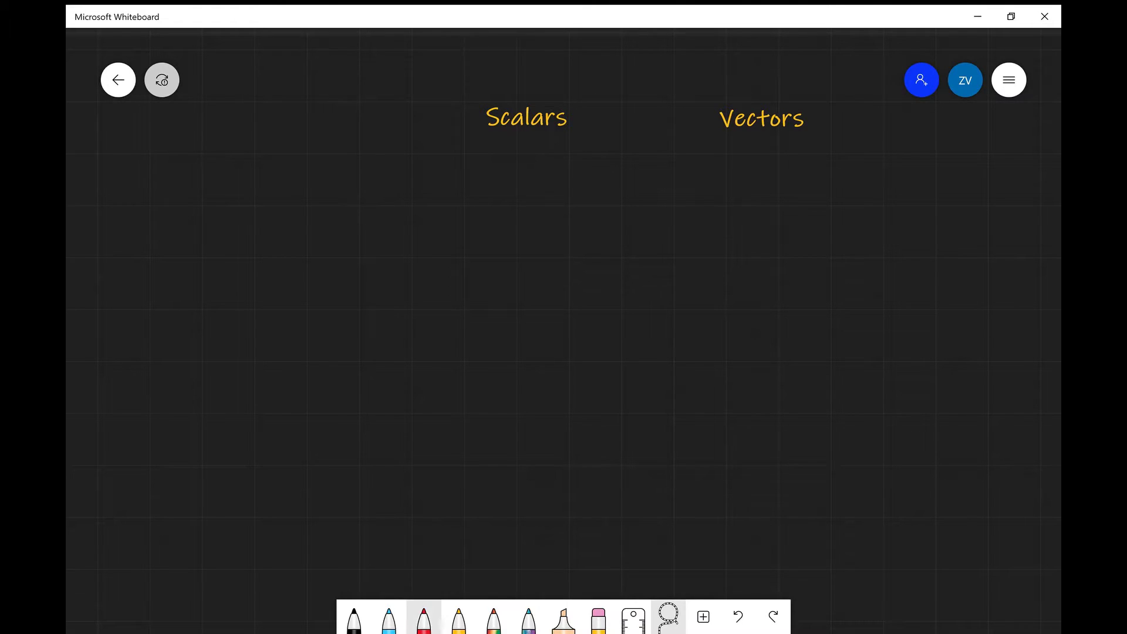
Switch to the yellow pen and handwrite 'Temperature' directly beneath the Scalars heading.
{"action": "left_click", "coordinate": [459, 618]}
{"action": "mouse_move", "coordinate": [447, 160]}
{"action": "left_mouse_down"}
{"action": "mouse_move", "coordinate": [454, 200]}
{"action": "mouse_move", "coordinate": [461, 158]}
{"action": "left_mouse_up"}
{"action": "mouse_move", "coordinate": [460, 189]}
{"action": "left_mouse_down"}
{"action": "mouse_move", "coordinate": [504, 194]}
{"action": "mouse_move", "coordinate": [514, 216]}
{"action": "mouse_move", "coordinate": [512, 197]}
{"action": "left_mouse_up"}
{"action": "mouse_move", "coordinate": [522, 194]}
{"action": "left_mouse_down"}
{"action": "mouse_move", "coordinate": [533, 199]}
{"action": "mouse_move", "coordinate": [547, 184]}
{"action": "mouse_move", "coordinate": [571, 197]}
{"action": "left_mouse_up"}
{"action": "mouse_move", "coordinate": [574, 164]}
{"action": "left_mouse_down"}
{"action": "mouse_move", "coordinate": [578, 199]}
{"action": "mouse_move", "coordinate": [586, 177]}
{"action": "left_mouse_up"}
{"action": "mouse_move", "coordinate": [587, 182]}
{"action": "left_mouse_down"}
{"action": "mouse_move", "coordinate": [603, 196]}
{"action": "mouse_move", "coordinate": [612, 179]}
{"action": "left_mouse_up"}
{"action": "left_click_drag", "start_coordinate": [617, 188], "coordinate": [635, 199]}
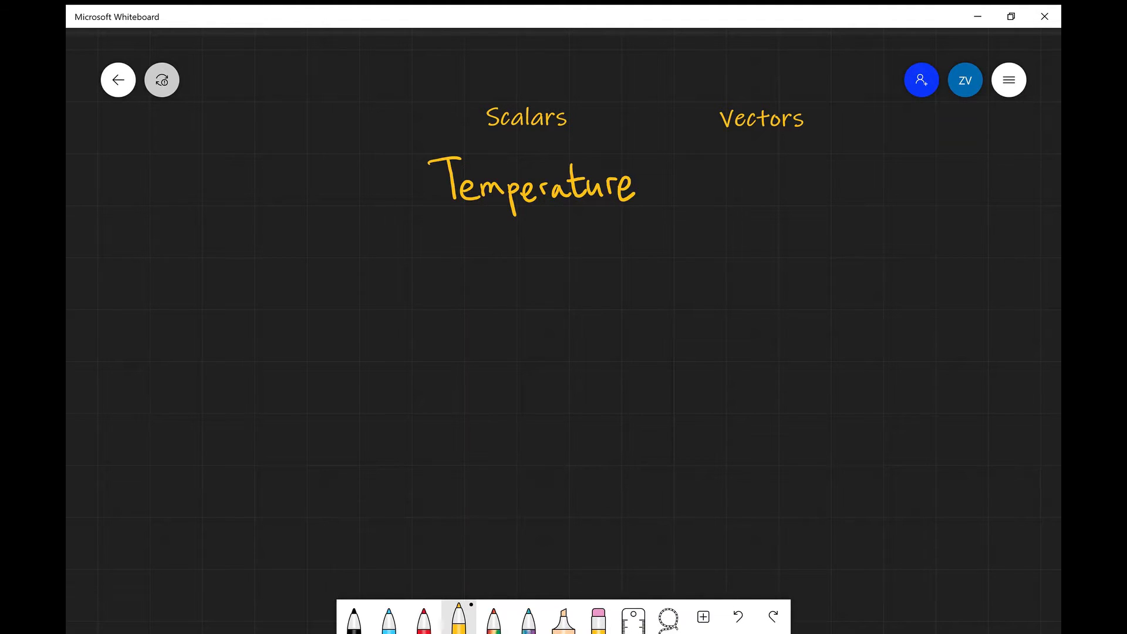
Draw a curved arrow above Scalars and write 'only' at its tip.
{"action": "scroll", "coordinate": [614, 185], "scroll_direction": "up", "scroll_amount": 2}
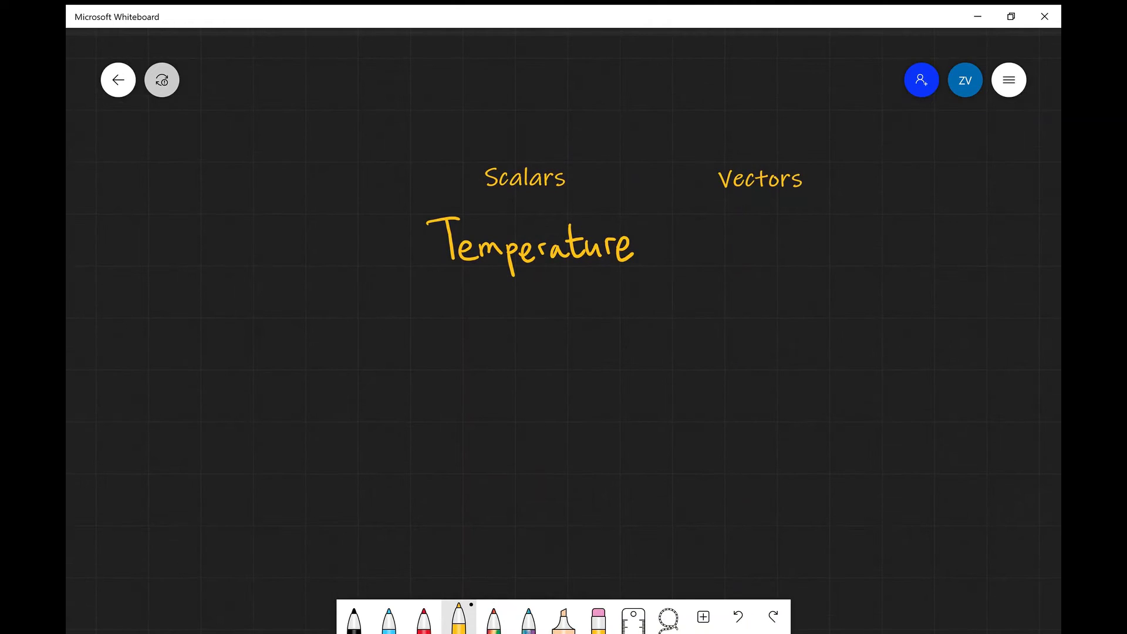
{"action": "mouse_move", "coordinate": [472, 162]}
{"action": "left_mouse_down"}
{"action": "mouse_move", "coordinate": [480, 123]}
{"action": "mouse_move", "coordinate": [477, 142]}
{"action": "left_mouse_up"}
{"action": "left_click_drag", "start_coordinate": [497, 94], "coordinate": [521, 115]}
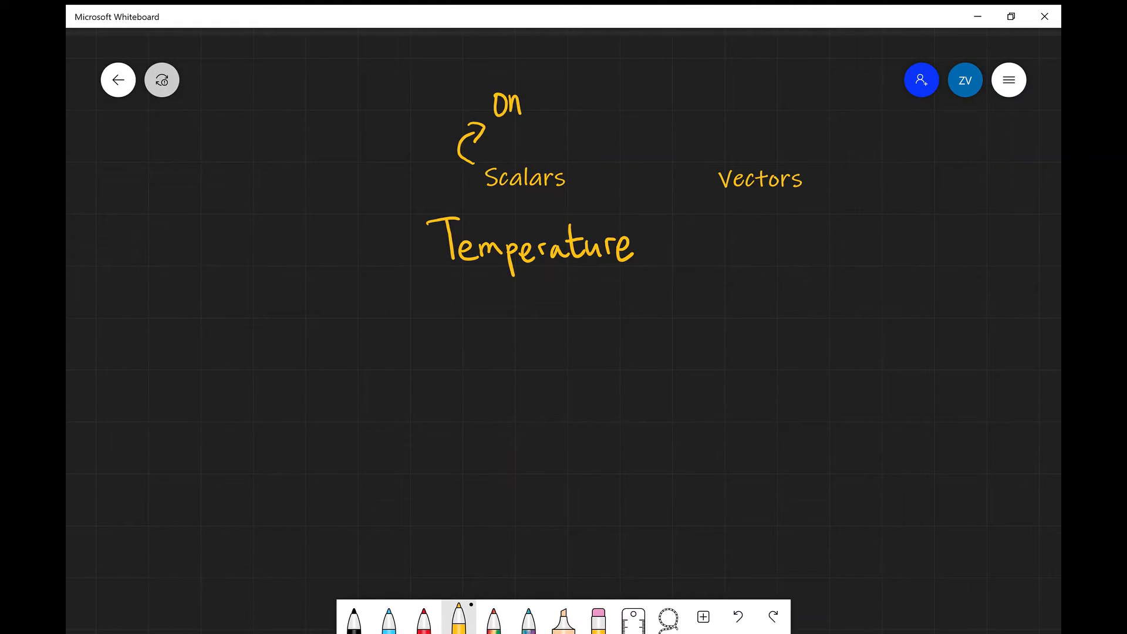
{"action": "left_click_drag", "start_coordinate": [523, 76], "coordinate": [528, 111]}
{"action": "mouse_move", "coordinate": [531, 98]}
{"action": "left_mouse_down"}
{"action": "mouse_move", "coordinate": [541, 99]}
{"action": "mouse_move", "coordinate": [532, 139]}
{"action": "left_mouse_up"}
Complete the note with 'have a magnitude' beside the Scalars arrow.
{"action": "mouse_move", "coordinate": [564, 76]}
{"action": "left_mouse_down"}
{"action": "mouse_move", "coordinate": [580, 108]}
{"action": "mouse_move", "coordinate": [595, 110]}
{"action": "mouse_move", "coordinate": [608, 91]}
{"action": "left_mouse_up"}
{"action": "left_click_drag", "start_coordinate": [614, 97], "coordinate": [655, 101]}
{"action": "left_click", "coordinate": [644, 89]}
{"action": "mouse_move", "coordinate": [505, 144]}
{"action": "left_mouse_down"}
{"action": "mouse_move", "coordinate": [541, 142]}
{"action": "mouse_move", "coordinate": [561, 169]}
{"action": "mouse_move", "coordinate": [612, 128]}
{"action": "left_mouse_up"}
{"action": "left_click", "coordinate": [582, 121]}
{"action": "mouse_move", "coordinate": [610, 134]}
{"action": "left_mouse_down"}
{"action": "mouse_move", "coordinate": [623, 145]}
{"action": "mouse_move", "coordinate": [639, 115]}
{"action": "mouse_move", "coordinate": [641, 148]}
{"action": "left_mouse_up"}
{"action": "left_click_drag", "start_coordinate": [645, 138], "coordinate": [661, 145]}
{"action": "mouse_move", "coordinate": [524, 177]}
{"action": "left_mouse_down"}
{"action": "mouse_move", "coordinate": [380, 174]}
{"action": "mouse_move", "coordinate": [310, 153]}
{"action": "mouse_move", "coordinate": [341, 171]}
{"action": "left_mouse_up"}
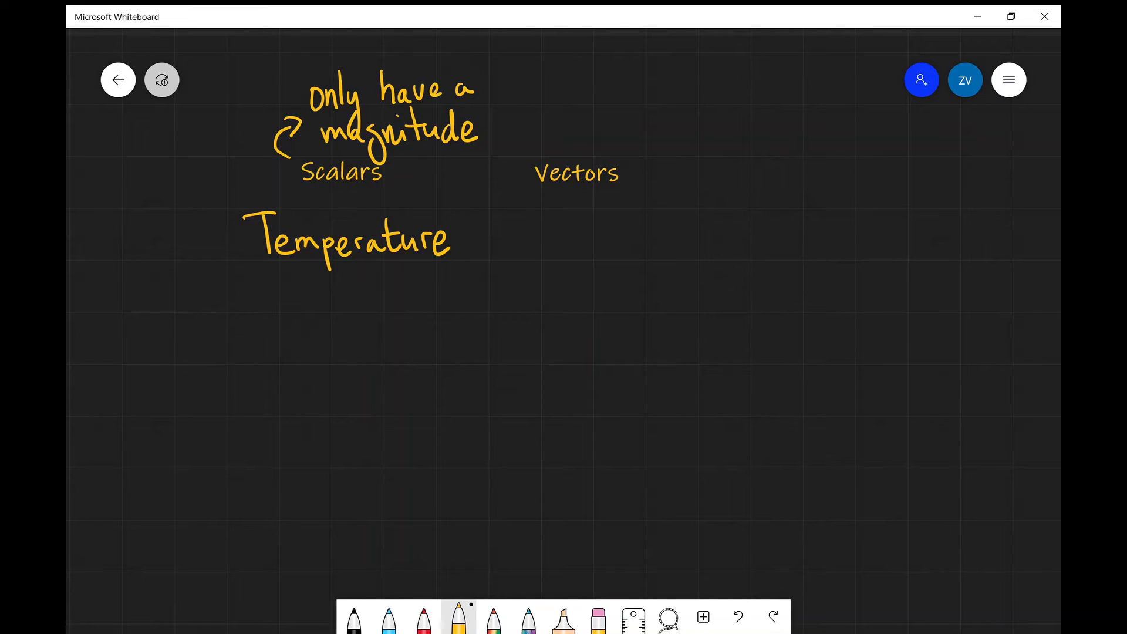
Draw a curved arrow up-right from Vectors and write 'have a magnitude' beside it.
{"action": "left_click_drag", "start_coordinate": [580, 159], "coordinate": [613, 132]}
{"action": "mouse_move", "coordinate": [641, 79]}
{"action": "left_mouse_down"}
{"action": "mouse_move", "coordinate": [639, 112]}
{"action": "mouse_move", "coordinate": [653, 112]}
{"action": "left_mouse_up"}
{"action": "mouse_move", "coordinate": [665, 101]}
{"action": "left_mouse_down"}
{"action": "mouse_move", "coordinate": [668, 111]}
{"action": "mouse_move", "coordinate": [684, 96]}
{"action": "mouse_move", "coordinate": [698, 108]}
{"action": "mouse_move", "coordinate": [757, 108]}
{"action": "left_mouse_up"}
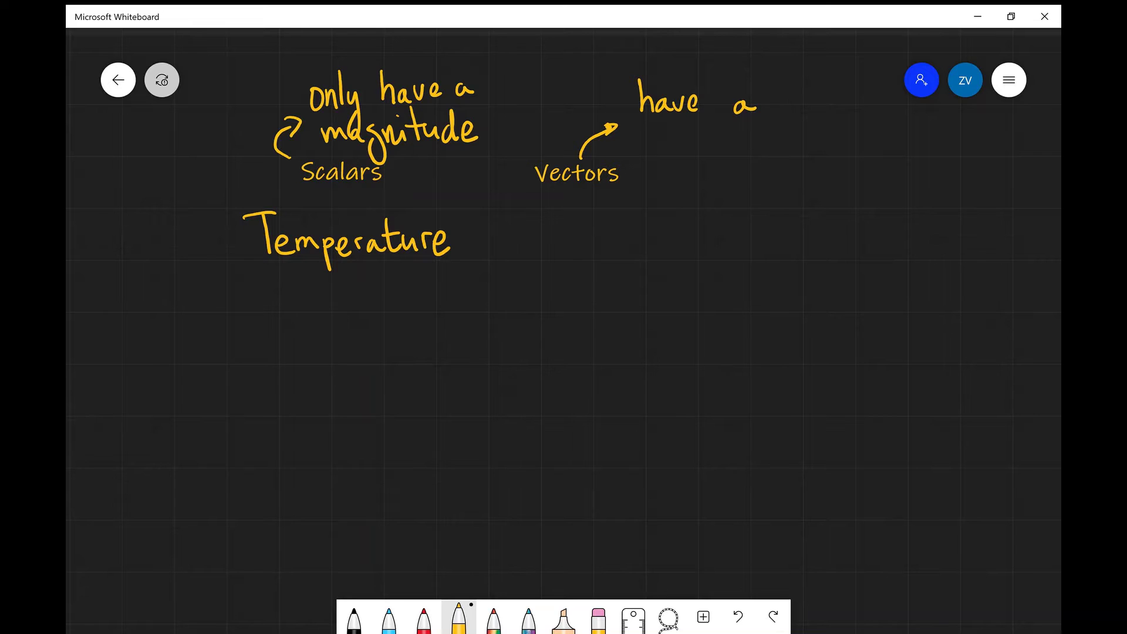
{"action": "mouse_move", "coordinate": [639, 132]}
{"action": "left_mouse_down"}
{"action": "mouse_move", "coordinate": [668, 150]}
{"action": "mouse_move", "coordinate": [758, 145]}
{"action": "left_mouse_up"}
{"action": "mouse_move", "coordinate": [766, 116]}
{"action": "left_mouse_down"}
{"action": "mouse_move", "coordinate": [770, 143]}
{"action": "mouse_move", "coordinate": [795, 142]}
{"action": "left_mouse_up"}
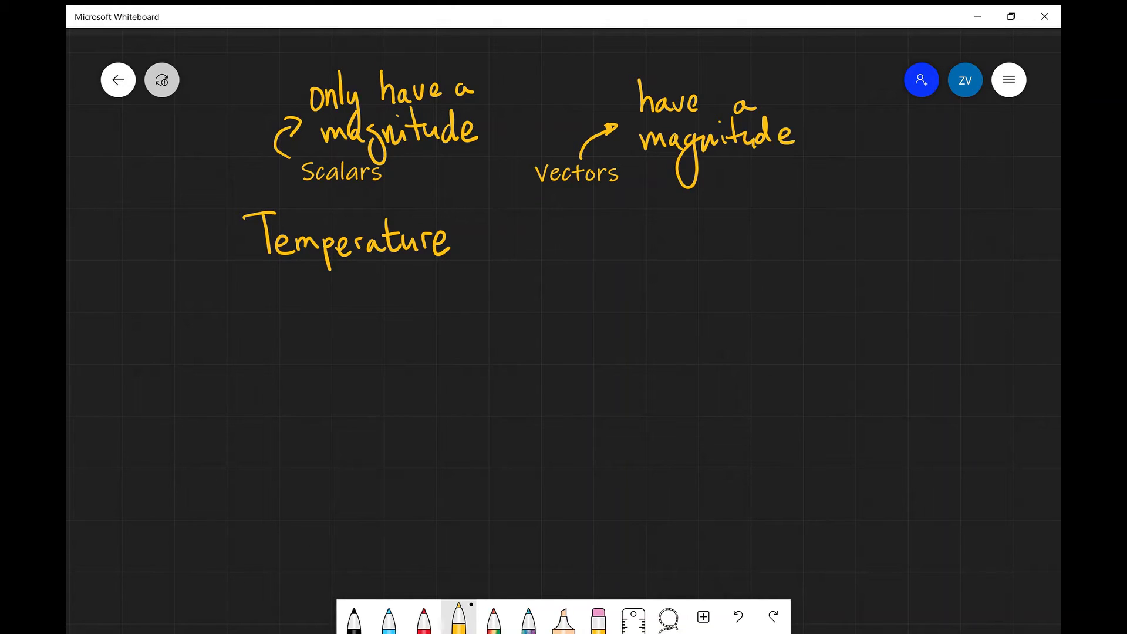
Add 'and a direction' below magnitude to finish the Vectors definition.
{"action": "mouse_move", "coordinate": [671, 173]}
{"action": "left_mouse_down"}
{"action": "mouse_move", "coordinate": [678, 191]}
{"action": "mouse_move", "coordinate": [801, 189]}
{"action": "left_mouse_up"}
{"action": "mouse_move", "coordinate": [805, 177]}
{"action": "left_mouse_down"}
{"action": "mouse_move", "coordinate": [809, 187]}
{"action": "mouse_move", "coordinate": [823, 168]}
{"action": "mouse_move", "coordinate": [866, 189]}
{"action": "left_mouse_up"}
{"action": "mouse_move", "coordinate": [867, 153]}
{"action": "left_mouse_down"}
{"action": "mouse_move", "coordinate": [872, 192]}
{"action": "mouse_move", "coordinate": [867, 177]}
{"action": "left_mouse_up"}
{"action": "left_click_drag", "start_coordinate": [875, 179], "coordinate": [917, 199]}
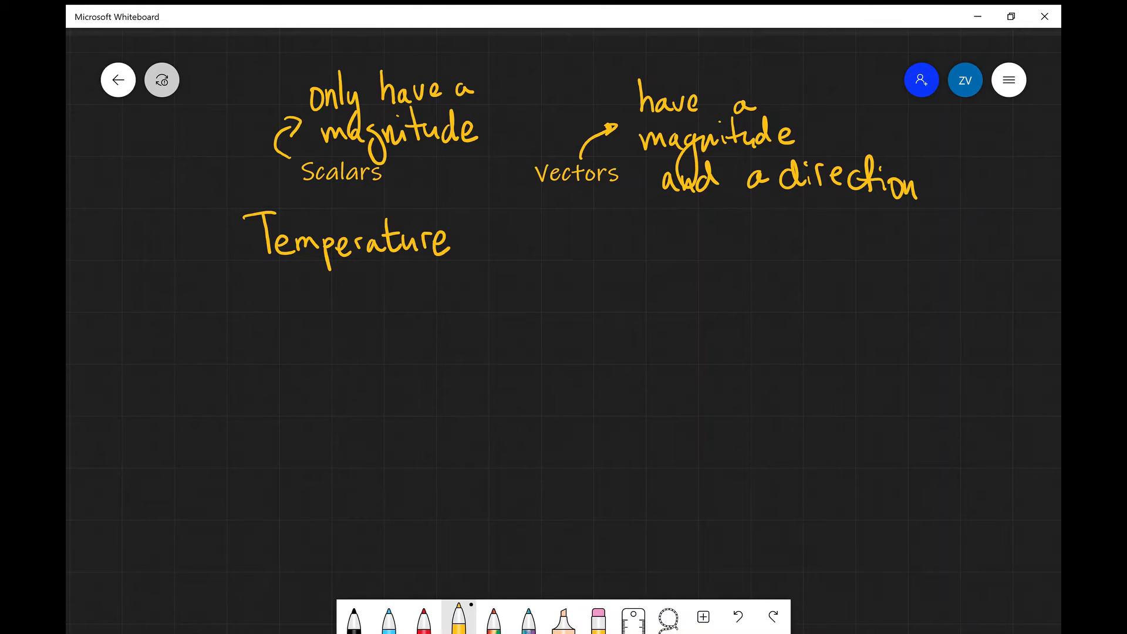
{"action": "scroll", "coordinate": [563, 293], "scroll_direction": "down", "scroll_amount": 2}
{"action": "scroll", "coordinate": [564, 293], "scroll_direction": "up", "scroll_amount": 1}
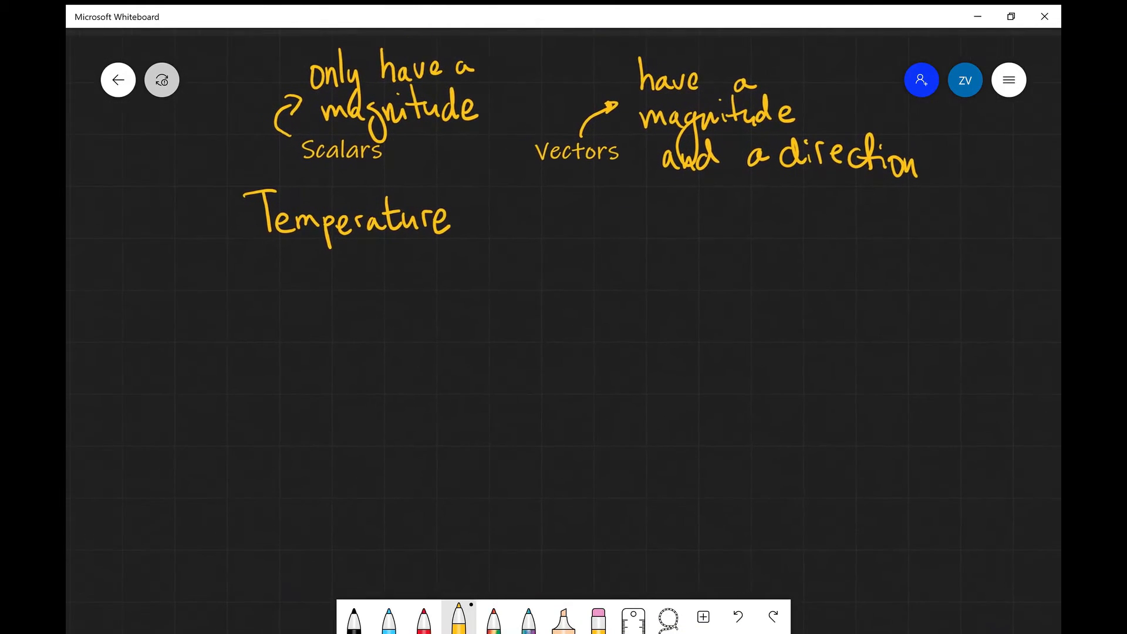
Draw a square below the Vectors note with a rightward arrow, undoing one stray line.
{"action": "mouse_move", "coordinate": [645, 230]}
{"action": "left_mouse_down"}
{"action": "mouse_move", "coordinate": [648, 285]}
{"action": "mouse_move", "coordinate": [706, 293]}
{"action": "mouse_move", "coordinate": [709, 231]}
{"action": "mouse_move", "coordinate": [645, 232]}
{"action": "left_mouse_up"}
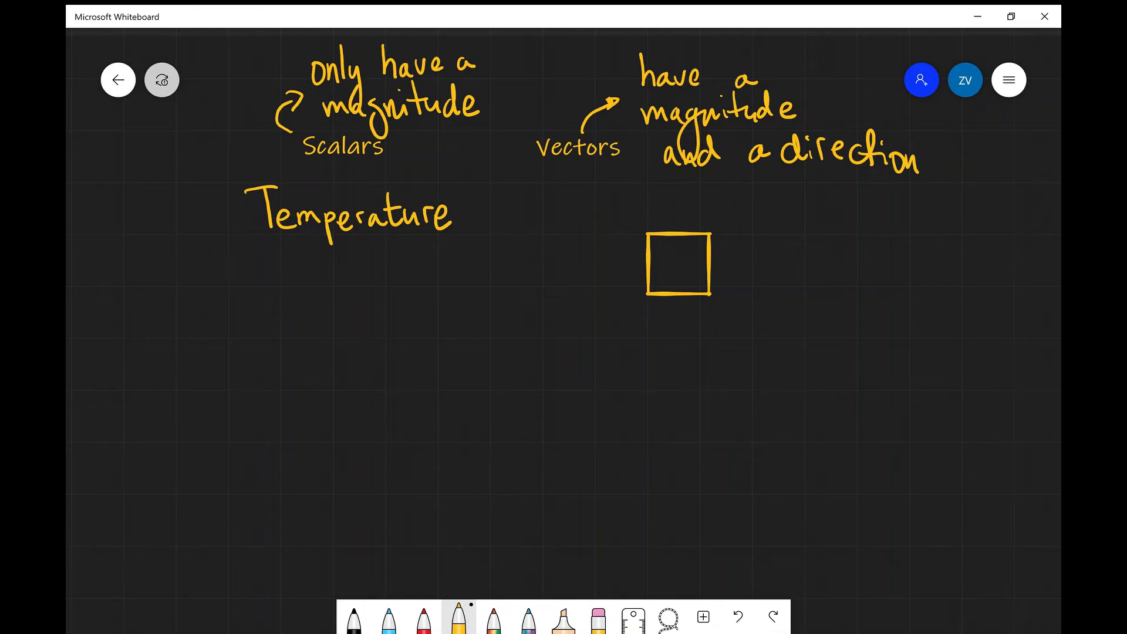
{"action": "left_click_drag", "start_coordinate": [710, 262], "coordinate": [805, 252]}
{"action": "left_click", "coordinate": [738, 616]}
{"action": "mouse_move", "coordinate": [711, 262]}
{"action": "left_mouse_down"}
{"action": "mouse_move", "coordinate": [769, 256]}
{"action": "mouse_move", "coordinate": [758, 267]}
{"action": "mouse_move", "coordinate": [756, 250]}
{"action": "left_mouse_up"}
Label the arrow '20 m s⁻¹' above it.
{"action": "mouse_move", "coordinate": [744, 211]}
{"action": "left_mouse_down"}
{"action": "mouse_move", "coordinate": [762, 228]}
{"action": "mouse_move", "coordinate": [784, 216]}
{"action": "mouse_move", "coordinate": [771, 211]}
{"action": "mouse_move", "coordinate": [816, 233]}
{"action": "left_mouse_up"}
{"action": "left_click_drag", "start_coordinate": [824, 220], "coordinate": [824, 236]}
{"action": "left_click_drag", "start_coordinate": [845, 197], "coordinate": [847, 218]}
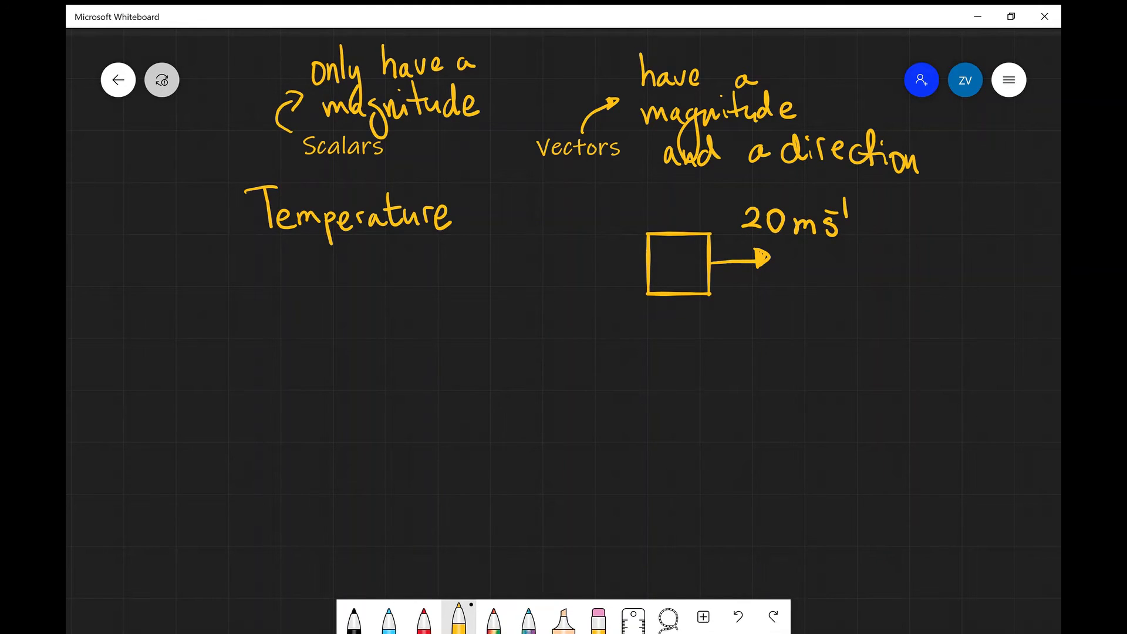
{"action": "scroll", "coordinate": [555, 166], "scroll_direction": "right", "scroll_amount": 2}
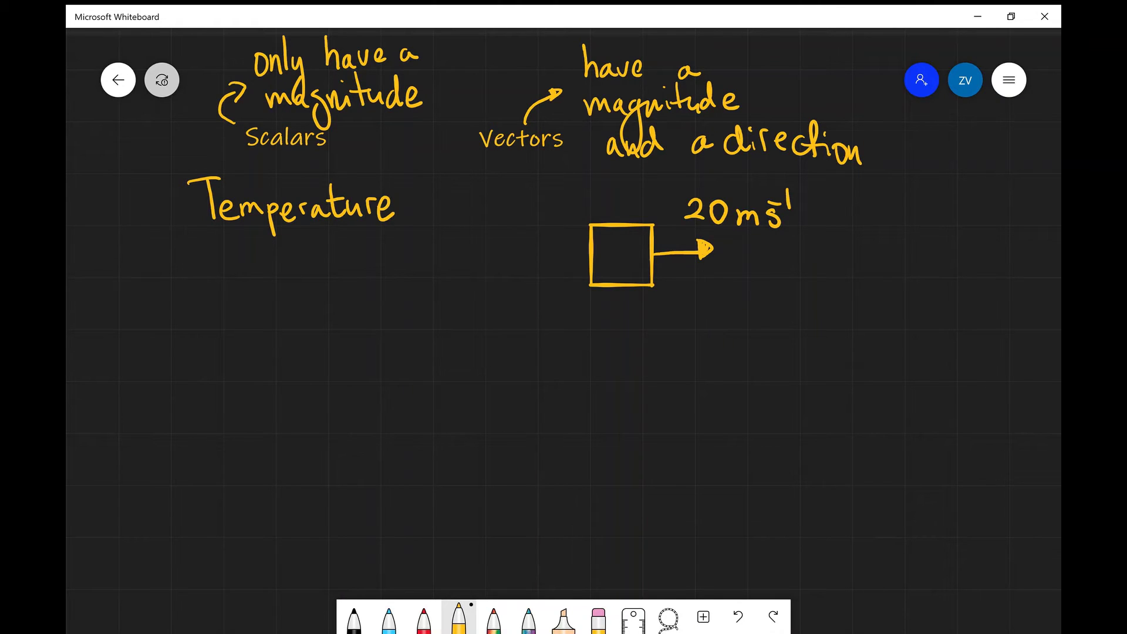
Write 'velocity' underneath the square.
{"action": "mouse_move", "coordinate": [595, 305]}
{"action": "left_mouse_down"}
{"action": "mouse_move", "coordinate": [602, 320]}
{"action": "mouse_move", "coordinate": [610, 304]}
{"action": "left_mouse_up"}
{"action": "left_click_drag", "start_coordinate": [615, 313], "coordinate": [631, 320]}
{"action": "mouse_move", "coordinate": [630, 316]}
{"action": "left_mouse_down"}
{"action": "mouse_move", "coordinate": [646, 305]}
{"action": "mouse_move", "coordinate": [674, 321]}
{"action": "left_mouse_up"}
{"action": "left_click_drag", "start_coordinate": [672, 311], "coordinate": [679, 321]}
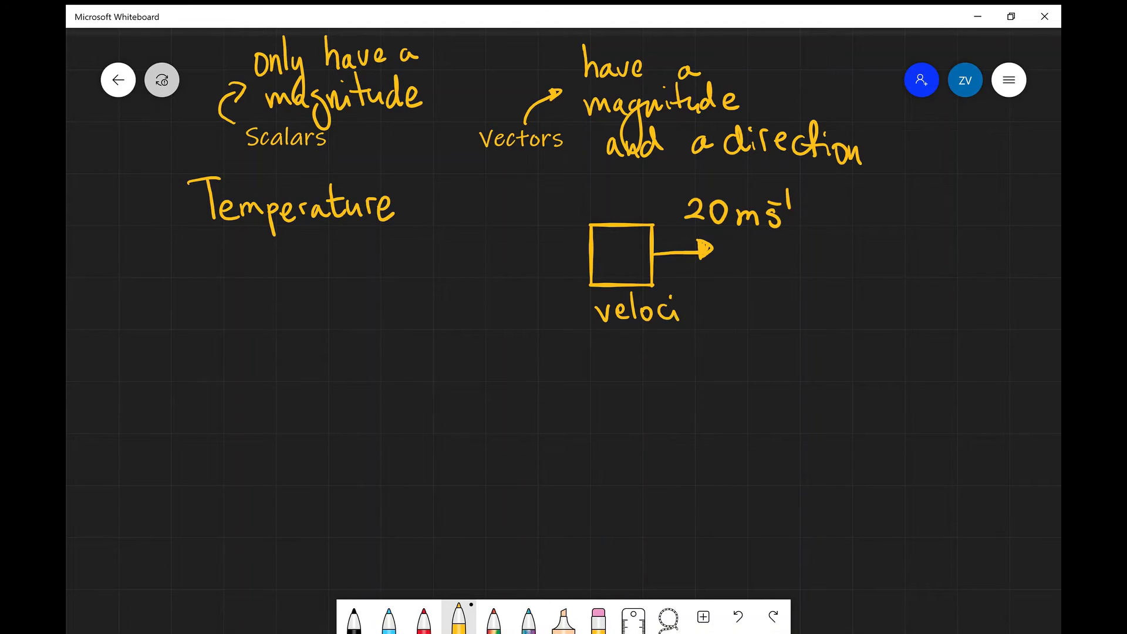
{"action": "left_click_drag", "start_coordinate": [689, 281], "coordinate": [700, 315]}
{"action": "mouse_move", "coordinate": [686, 305]}
{"action": "left_mouse_down"}
{"action": "mouse_move", "coordinate": [704, 304]}
{"action": "mouse_move", "coordinate": [711, 341]}
{"action": "left_mouse_up"}
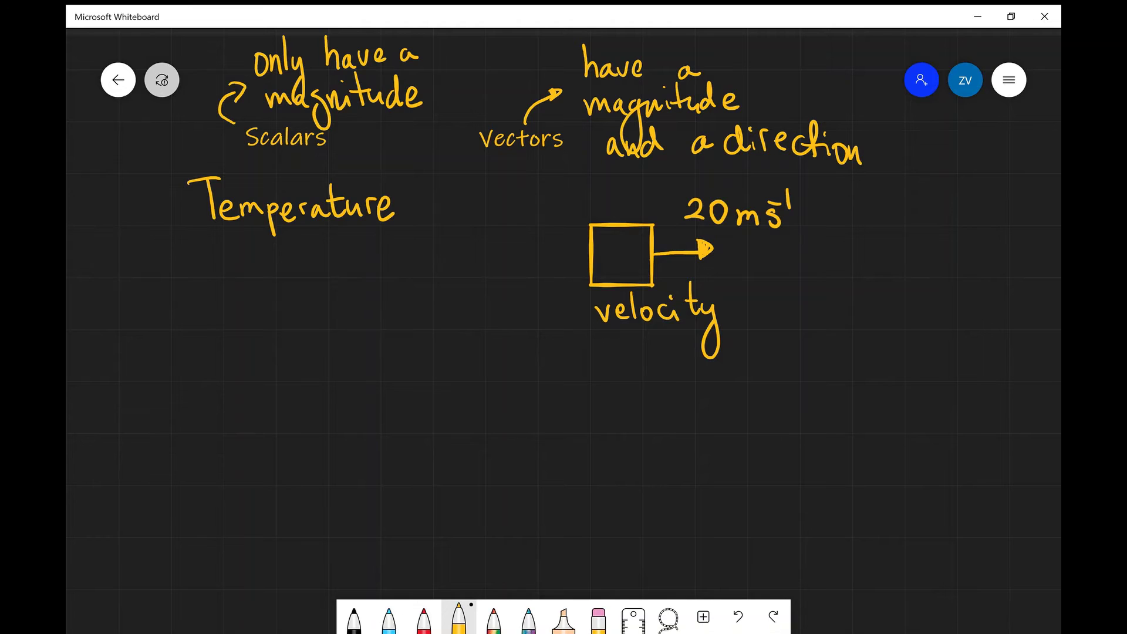
Underline the 20 m s⁻¹ label and the arrow with the brown highlighter.
{"action": "left_click", "coordinate": [564, 617]}
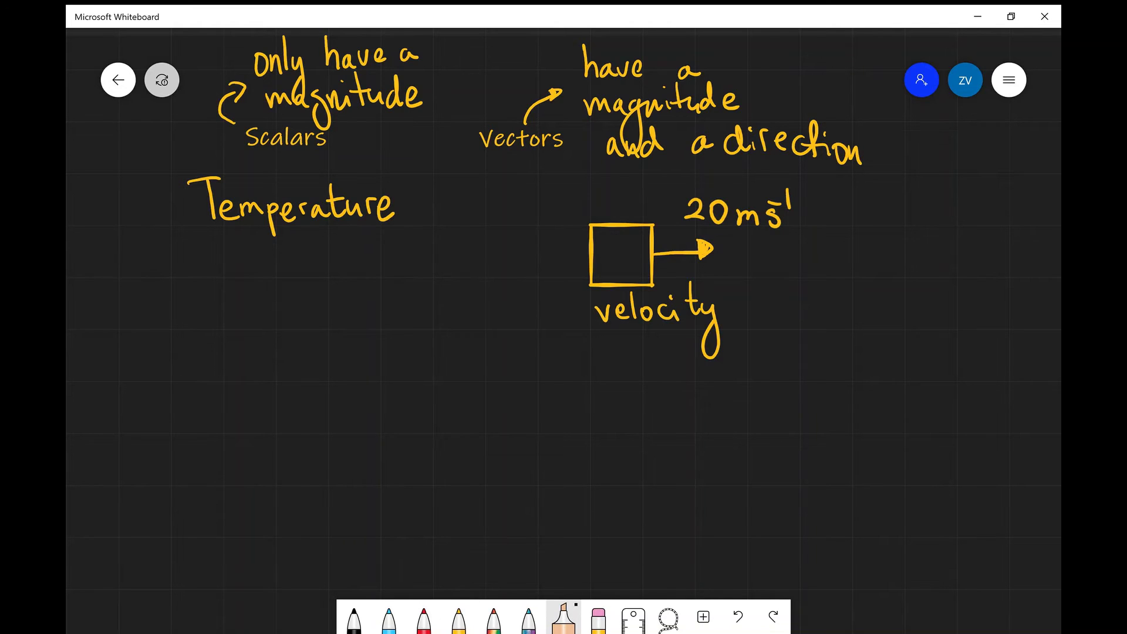
{"action": "left_click_drag", "start_coordinate": [676, 230], "coordinate": [731, 234]}
{"action": "left_click_drag", "start_coordinate": [661, 267], "coordinate": [704, 269]}
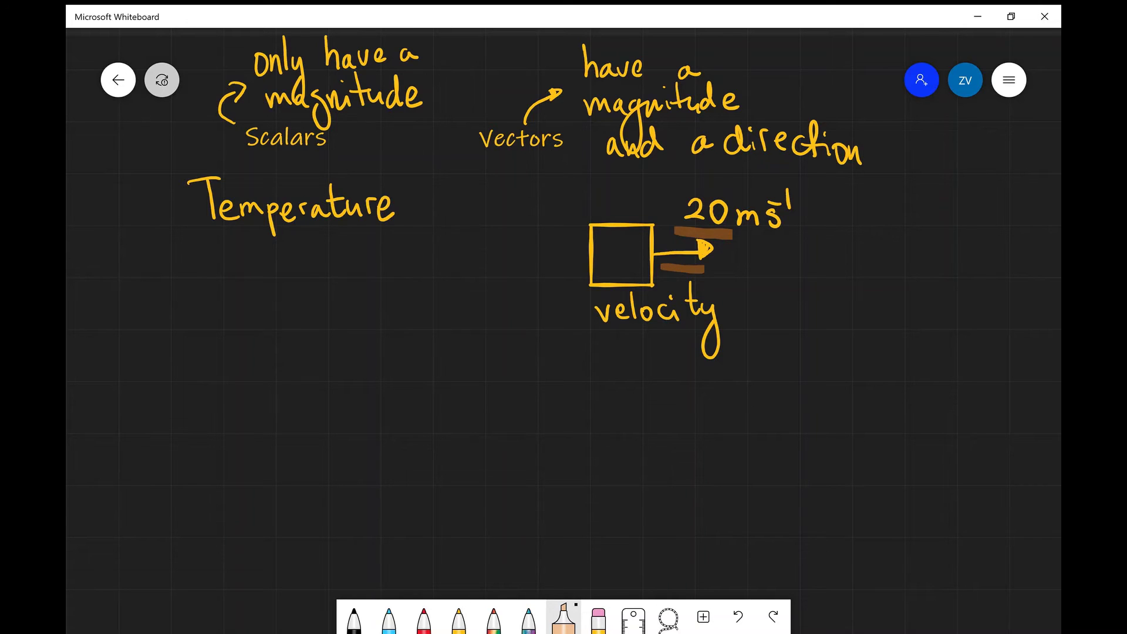
Highlight 'magnitude' and 'and a direction' in the Vectors definition.
{"action": "left_click_drag", "start_coordinate": [646, 352], "coordinate": [698, 392]}
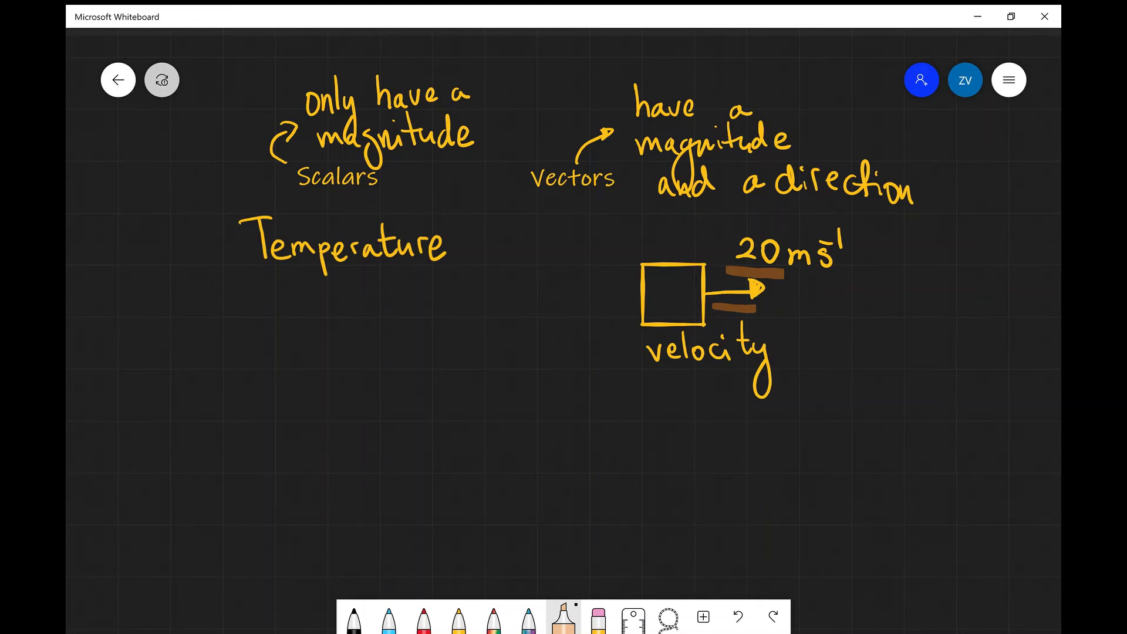
{"action": "left_click_drag", "start_coordinate": [635, 165], "coordinate": [794, 154]}
{"action": "left_click_drag", "start_coordinate": [652, 208], "coordinate": [911, 216]}
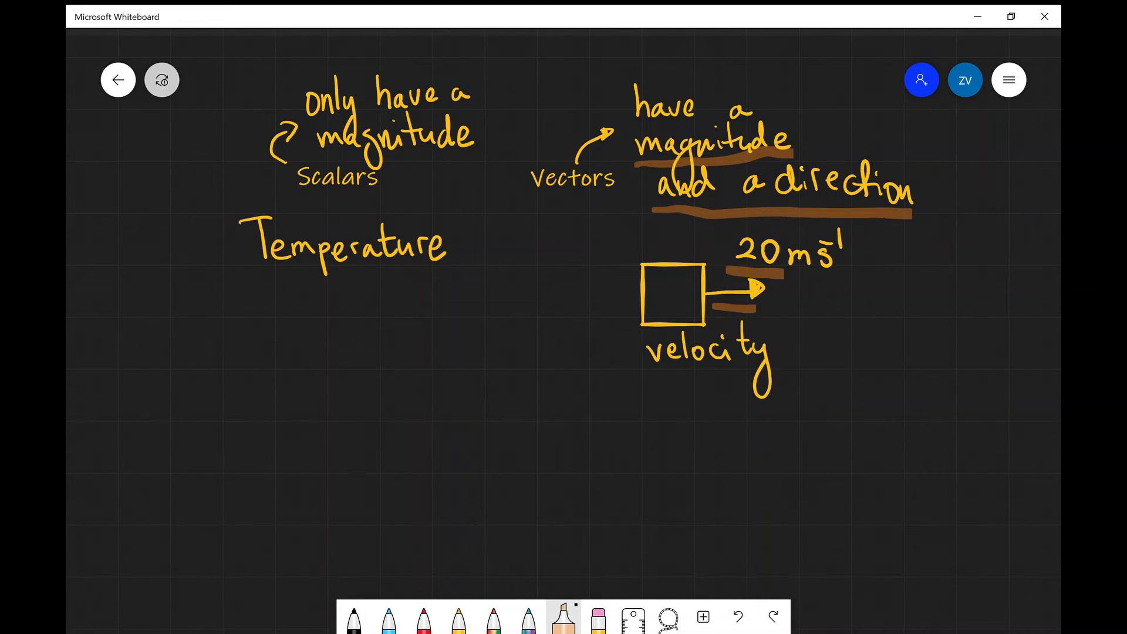